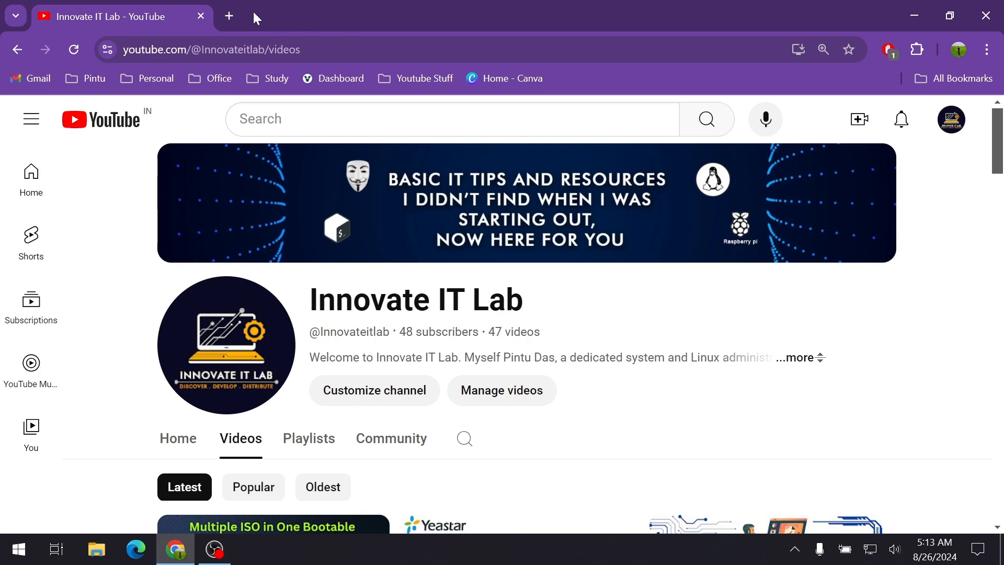
Search the web for "rufus" in a new tab and open the Download section of the official rufus.ie site
click(230, 16)
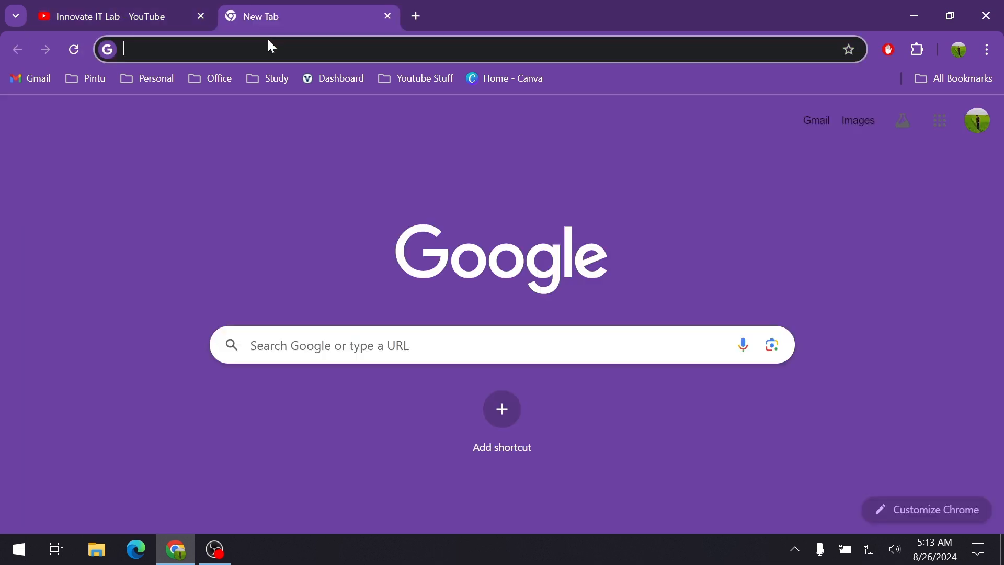
text(rufus)
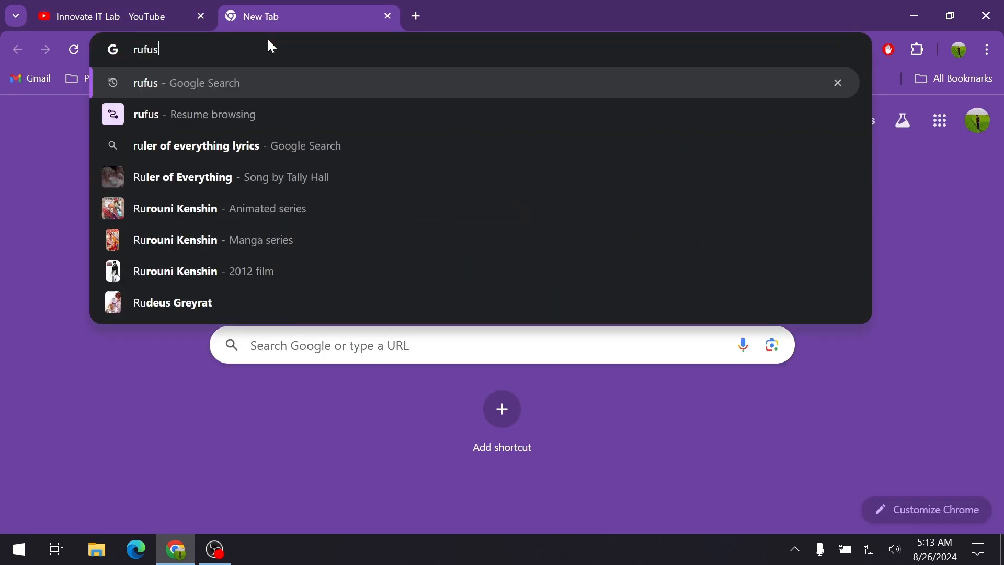
key(Return)
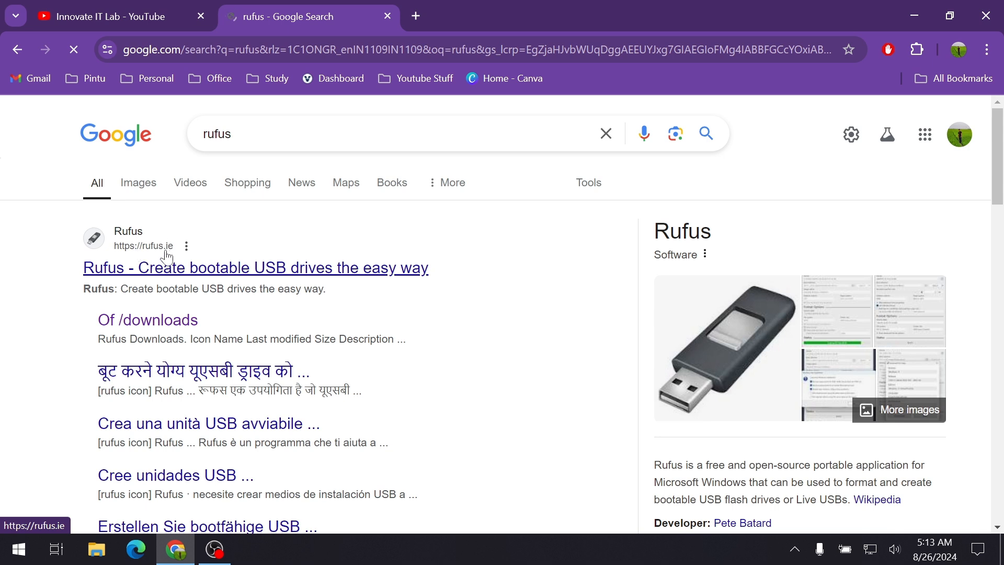
click(217, 276)
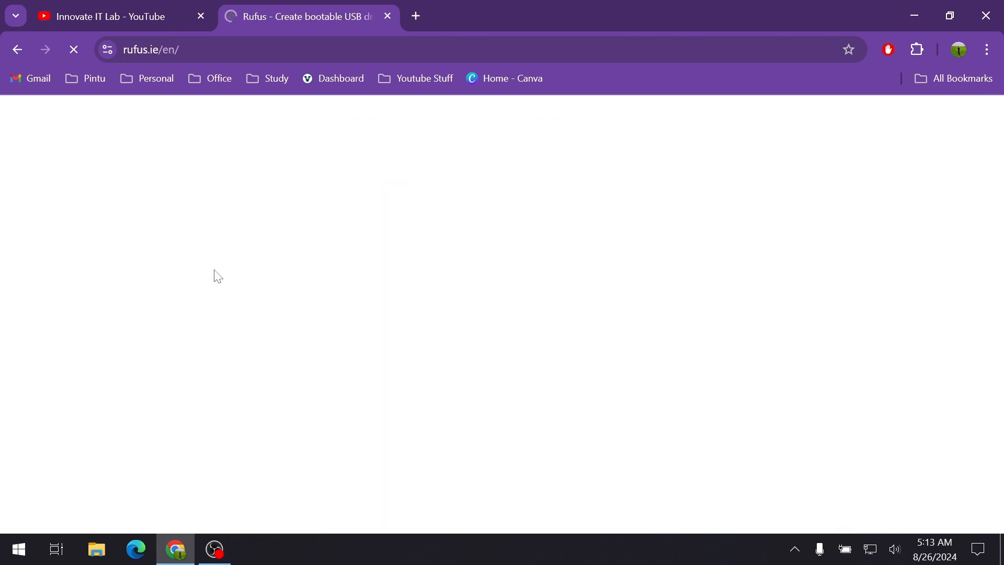
scroll(529, 321, down, 14)
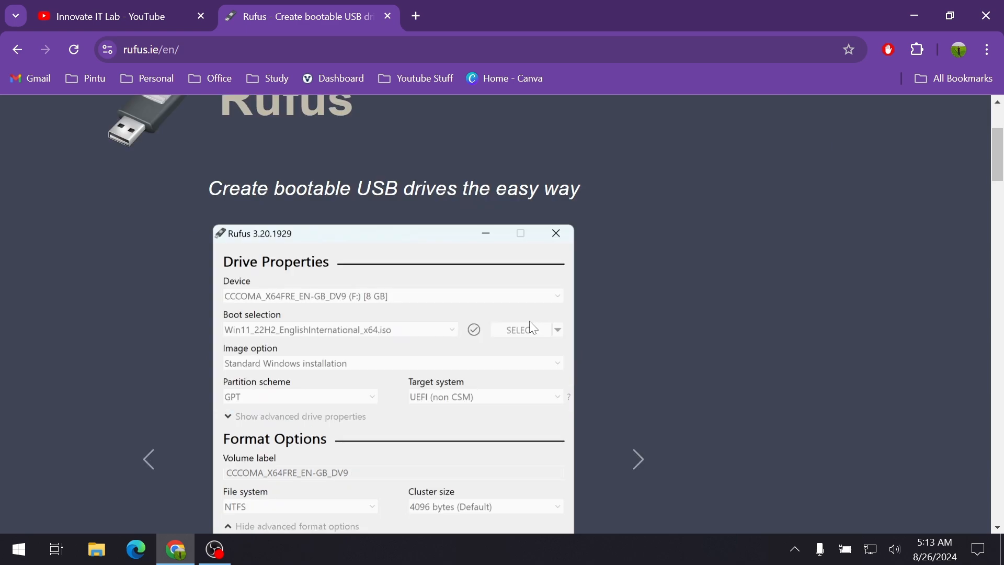
scroll(525, 314, down, 2)
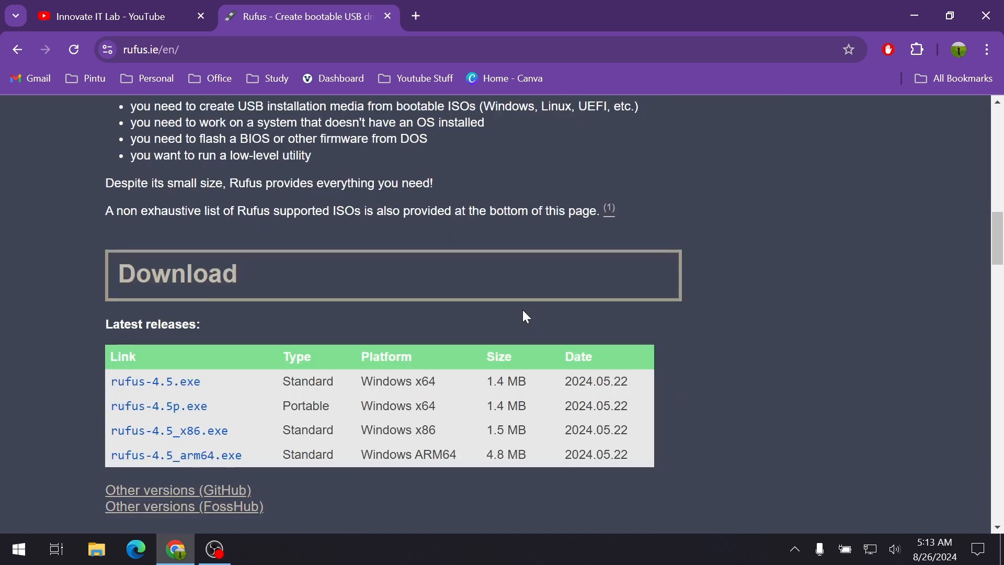
scroll(177, 308, down, 2)
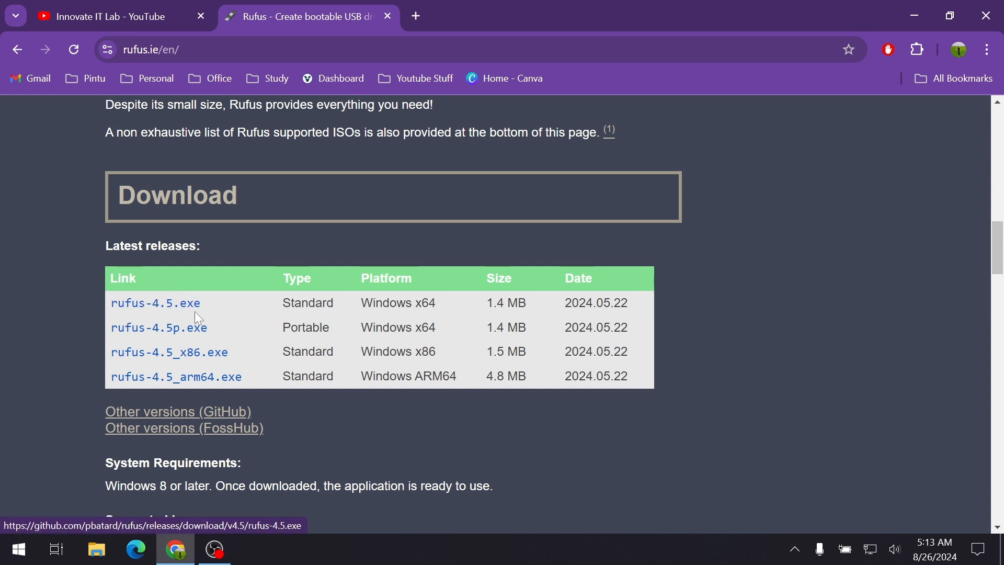
View the FossHub page for other Rufus versions in a separate tab, and review the system requirements on the Rufus site
middle_click(134, 438)
click(505, 27)
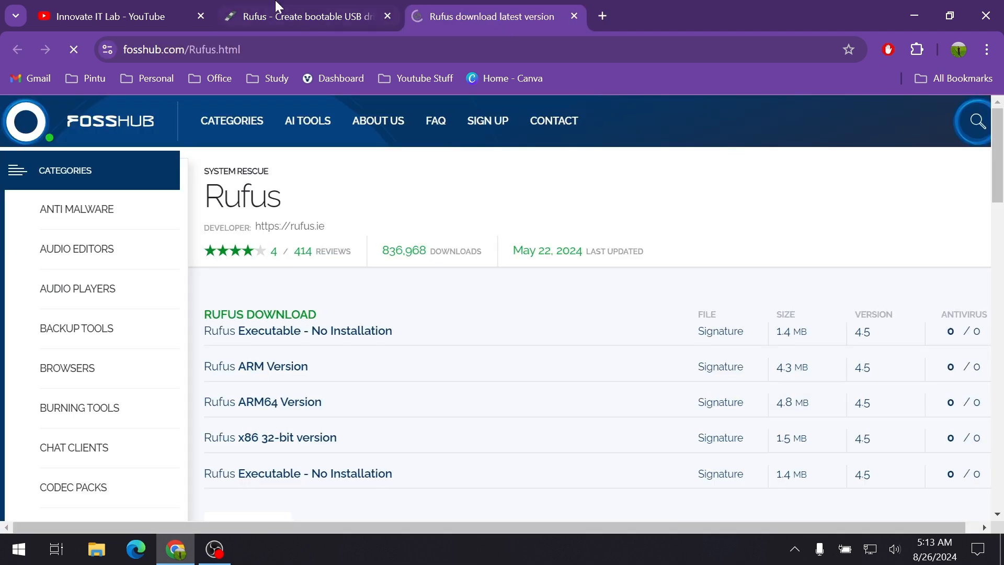
click(277, 7)
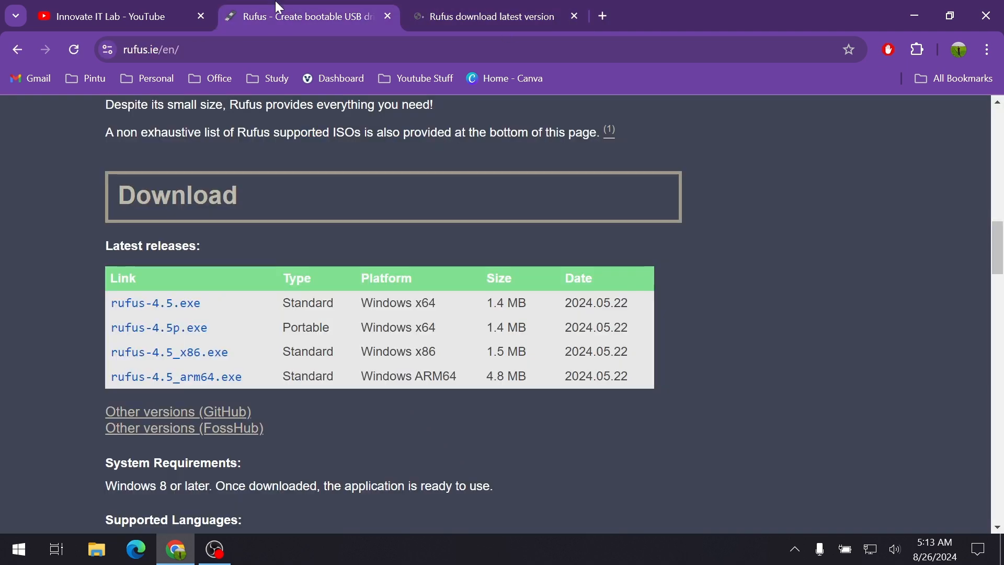
scroll(290, 409, down, 9)
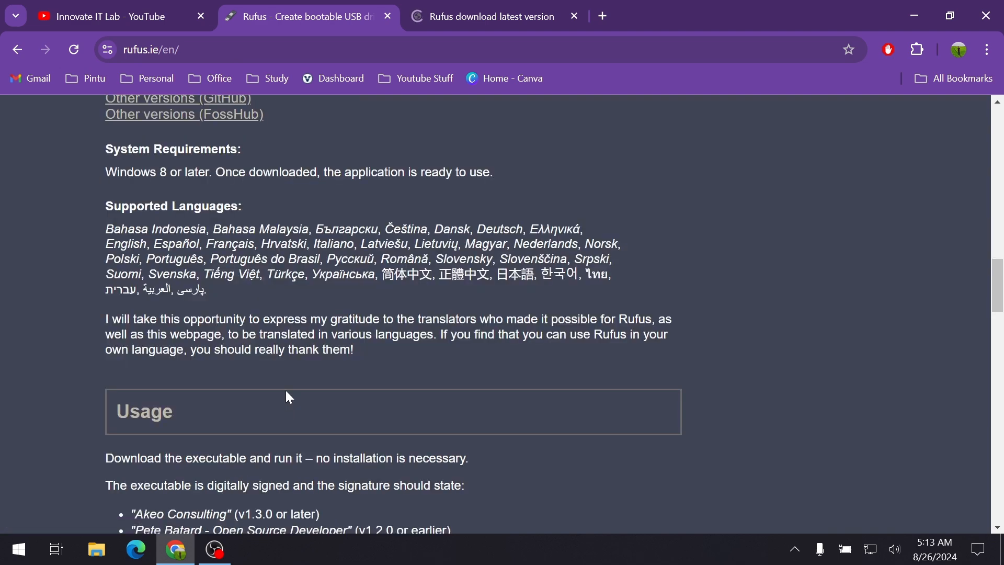
Return to the search results, open the rufus.ie downloads index and look through the older releases
click(18, 49)
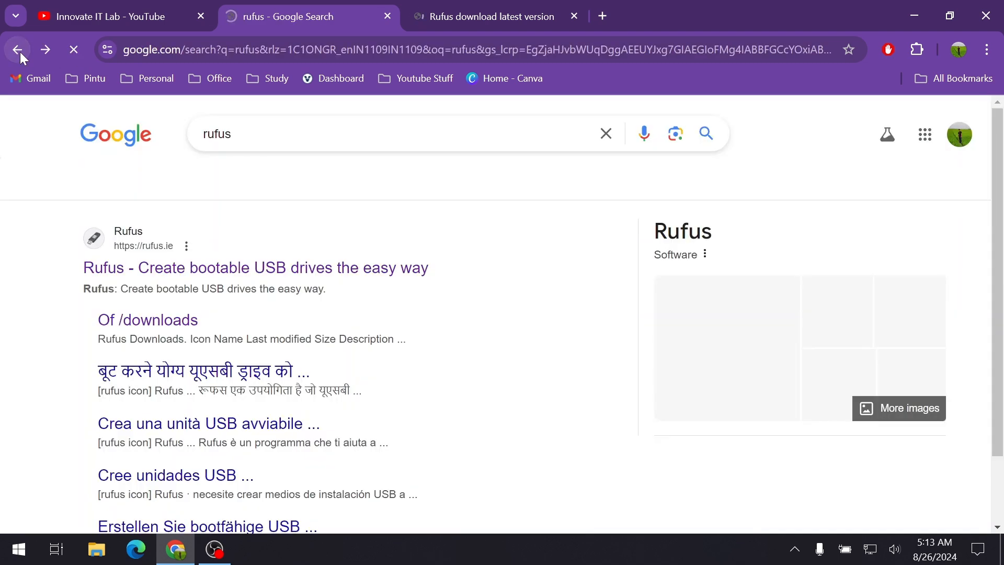
click(156, 325)
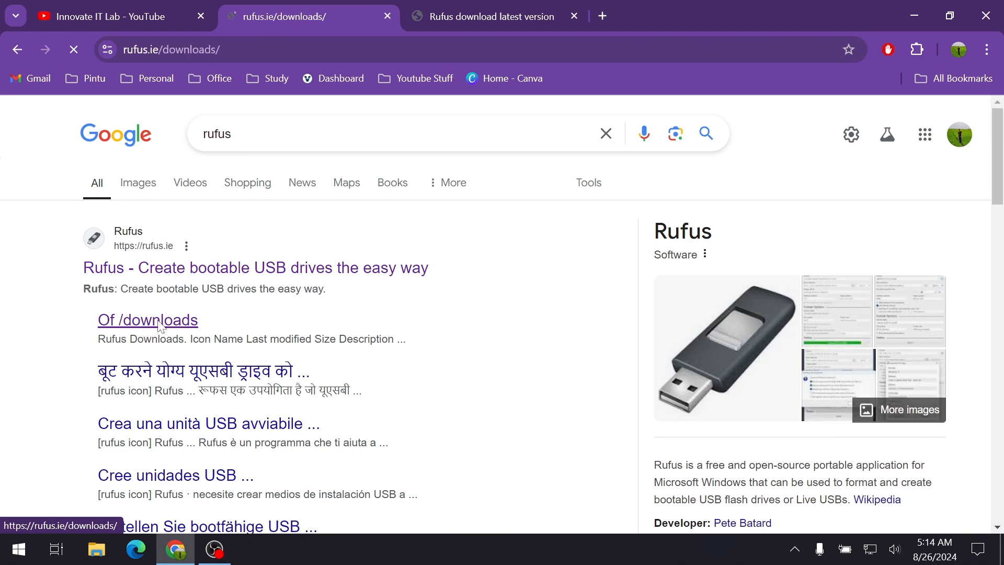
scroll(220, 227, down, 15)
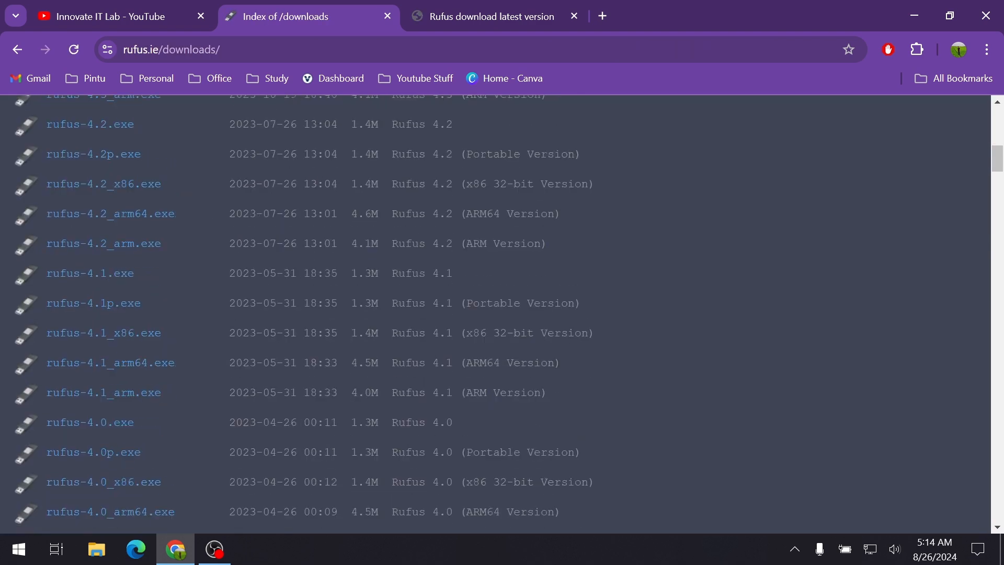
scroll(212, 238, down, 20)
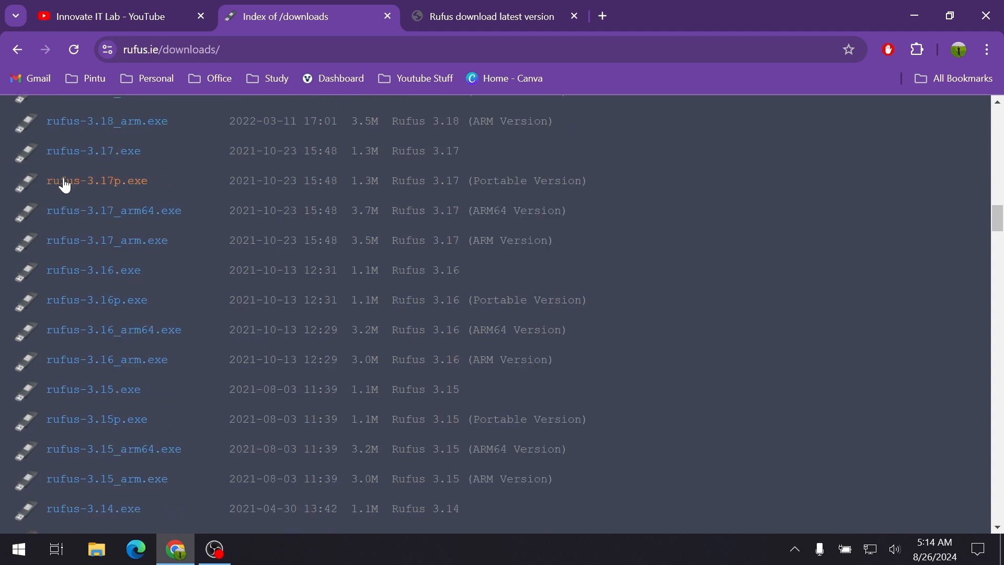
scroll(501, 312, down, 2)
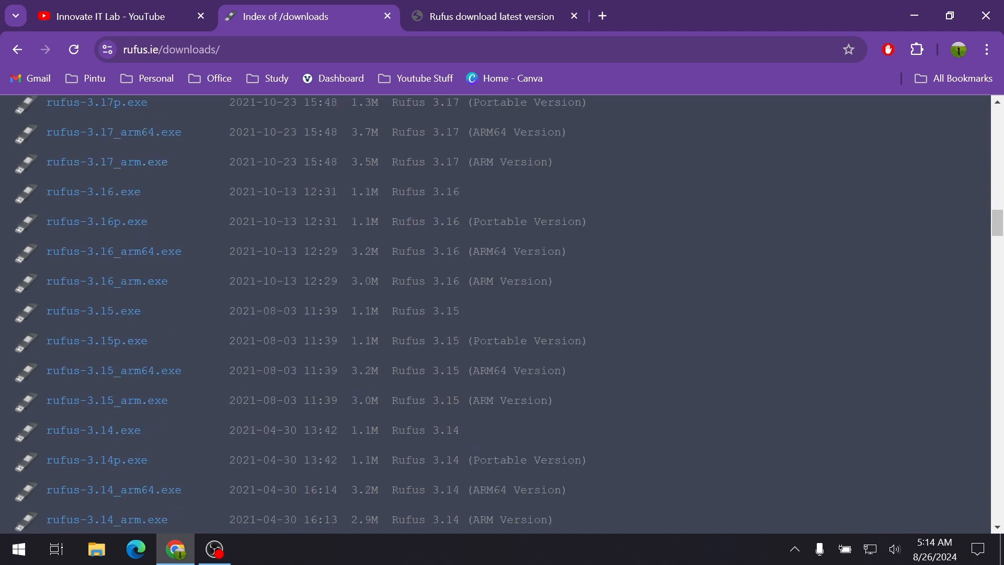
scroll(198, 271, down, 3)
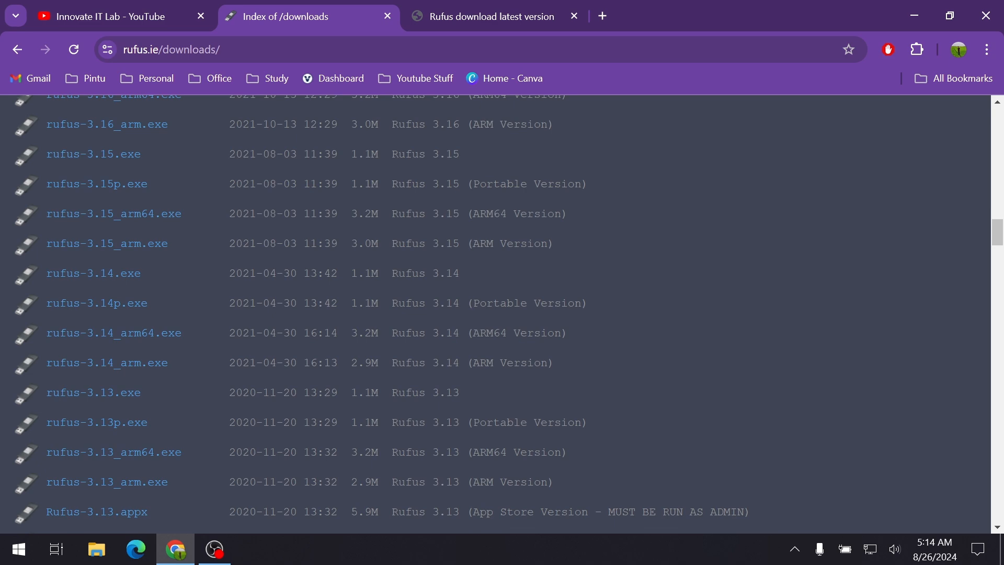
scroll(515, 244, up, 8)
Close the FossHub page, and download rufus-4.5.exe from the Rufus downloads index and show it in its folder
click(495, 14)
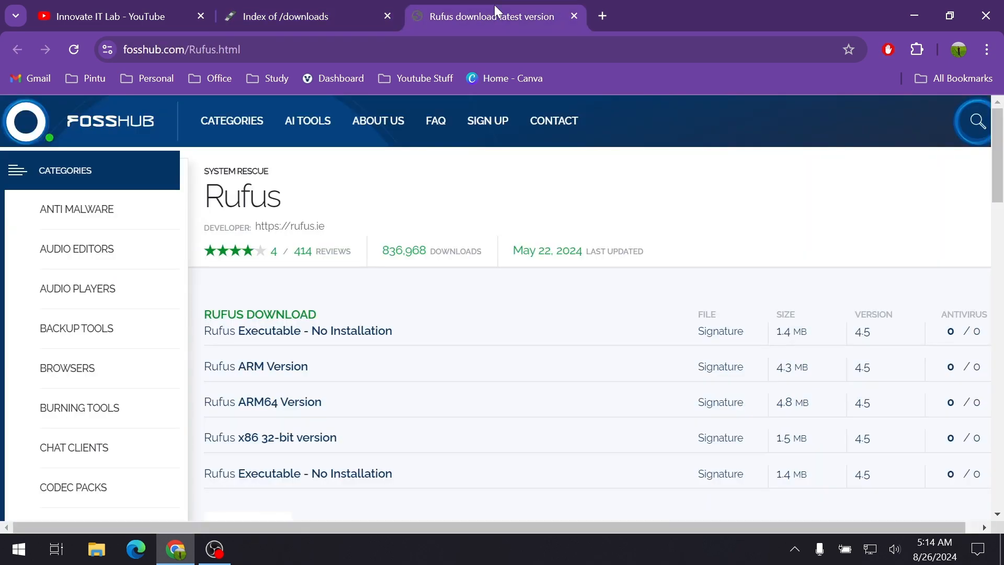
click(574, 15)
scroll(300, 225, up, 20)
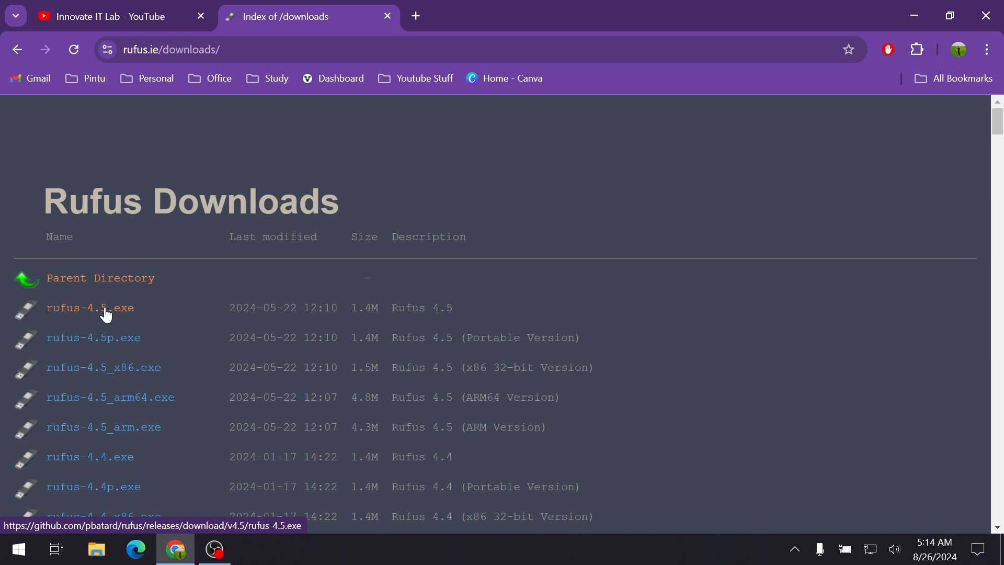
click(930, 50)
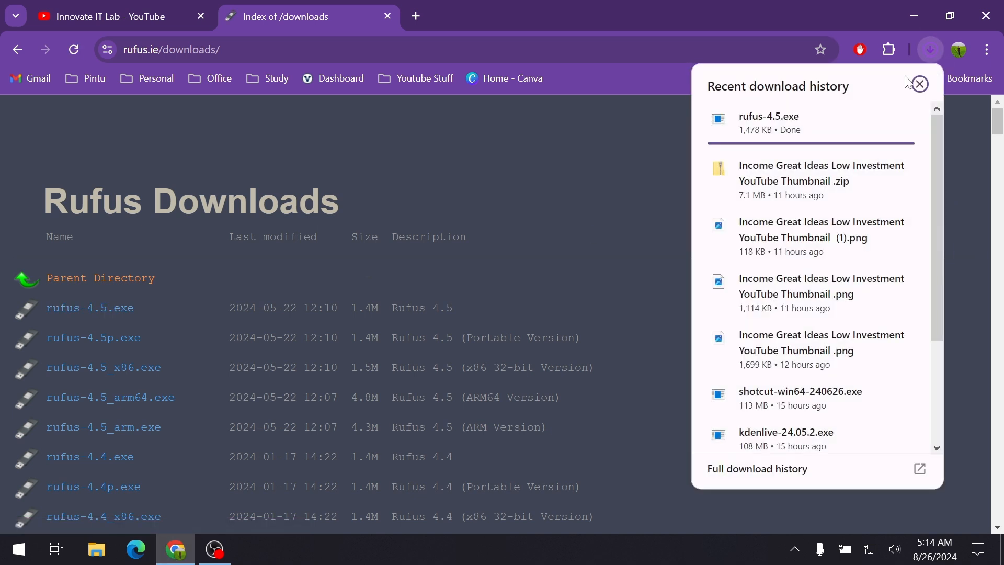
click(792, 138)
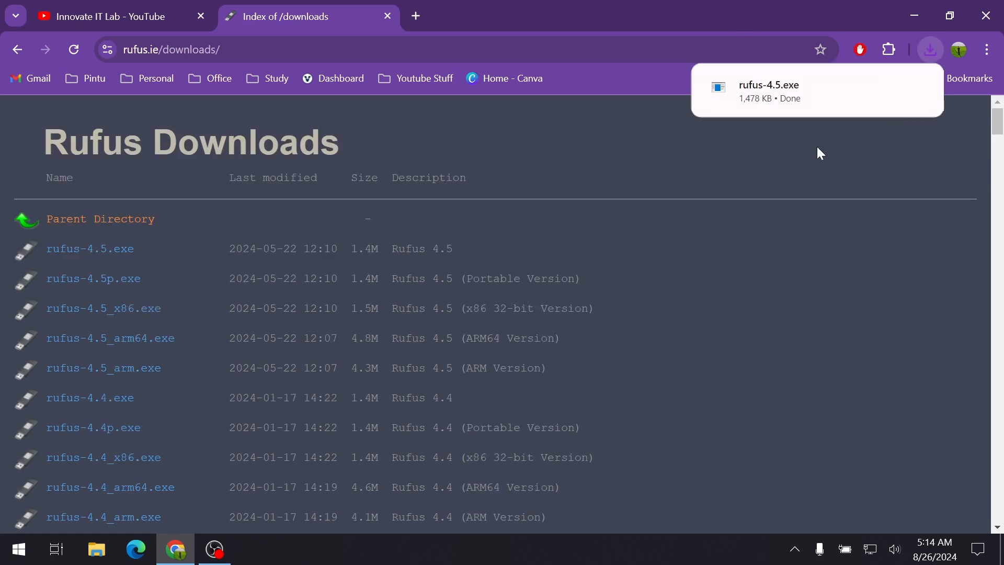
click(881, 92)
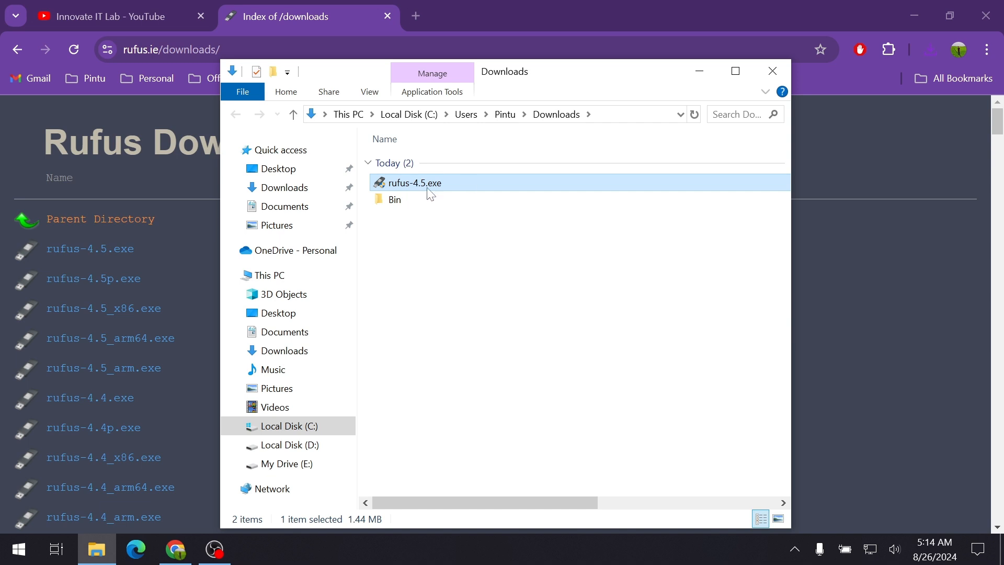
Check the connected drives in This PC and launch rufus-4.5.exe from the Downloads folder
mouse_move(427, 192)
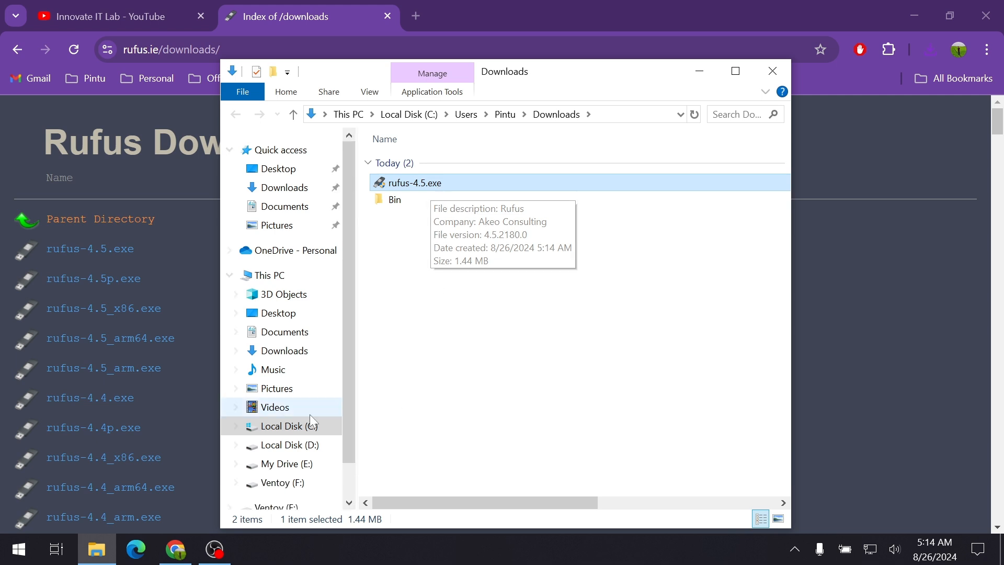
click(267, 275)
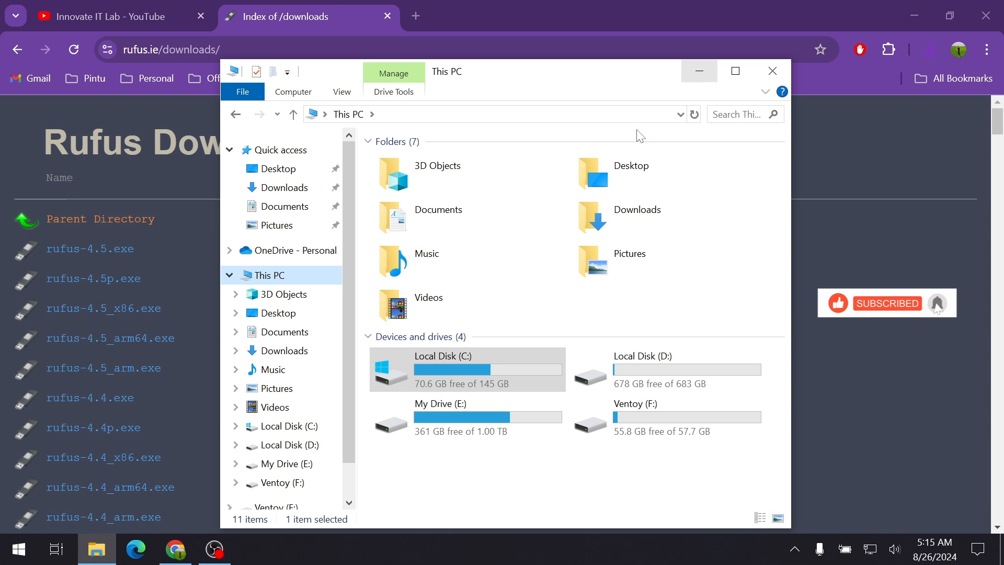
click(285, 189)
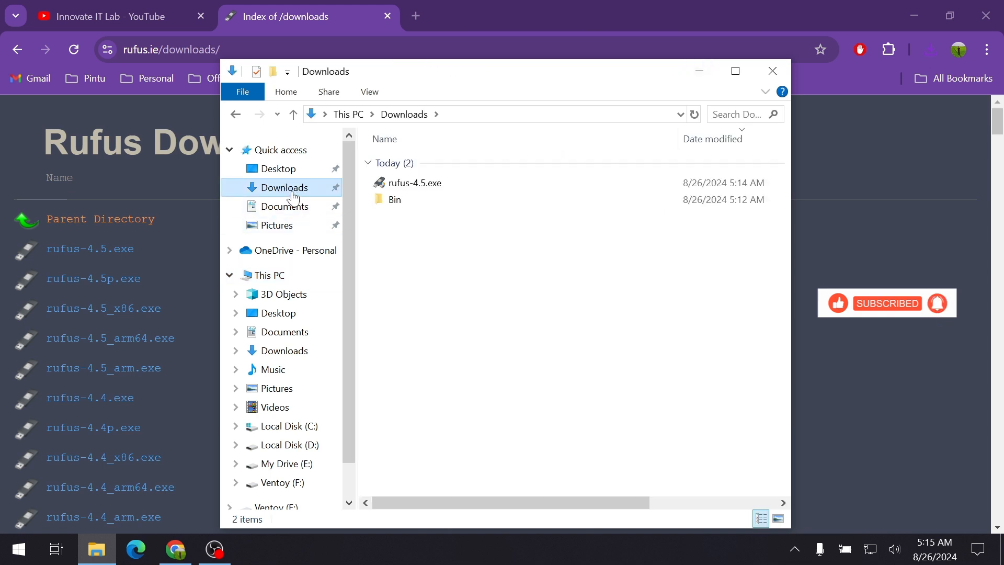
double_click(435, 189)
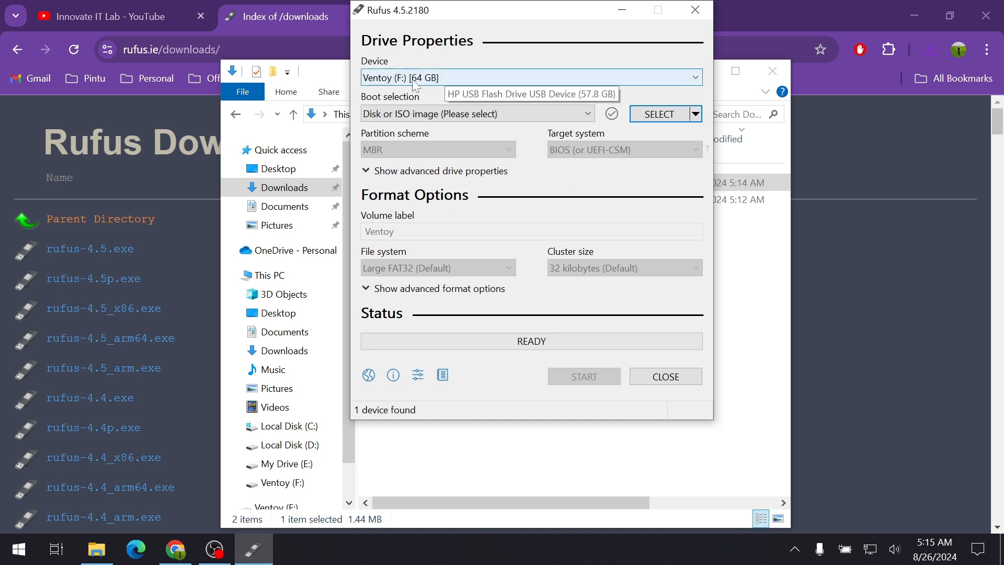
Check the device list for Ventoy (F:) and load Win10_21H1_English_x64.iso from the OS folder on My Drive (E:) as the boot image
click(472, 80)
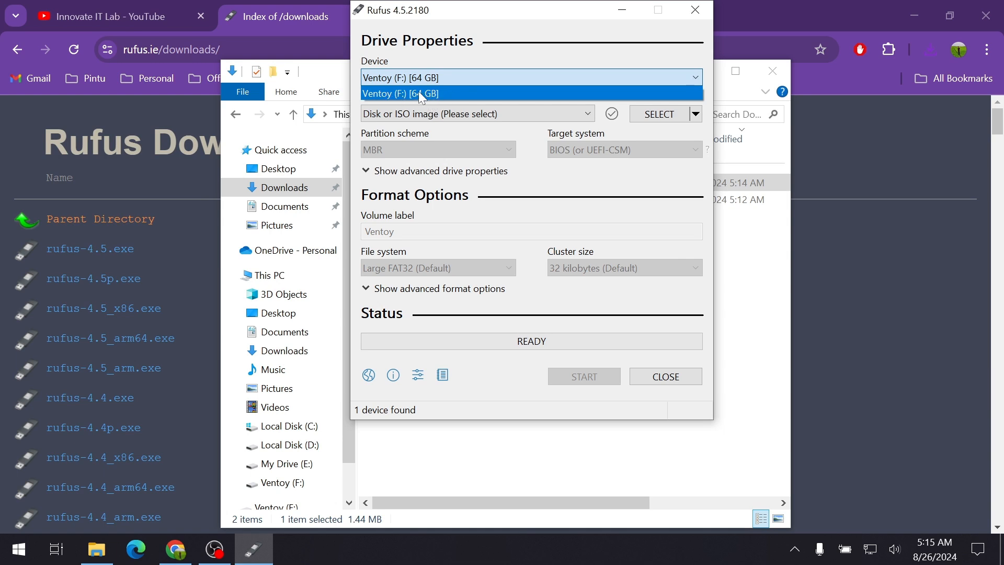
click(504, 24)
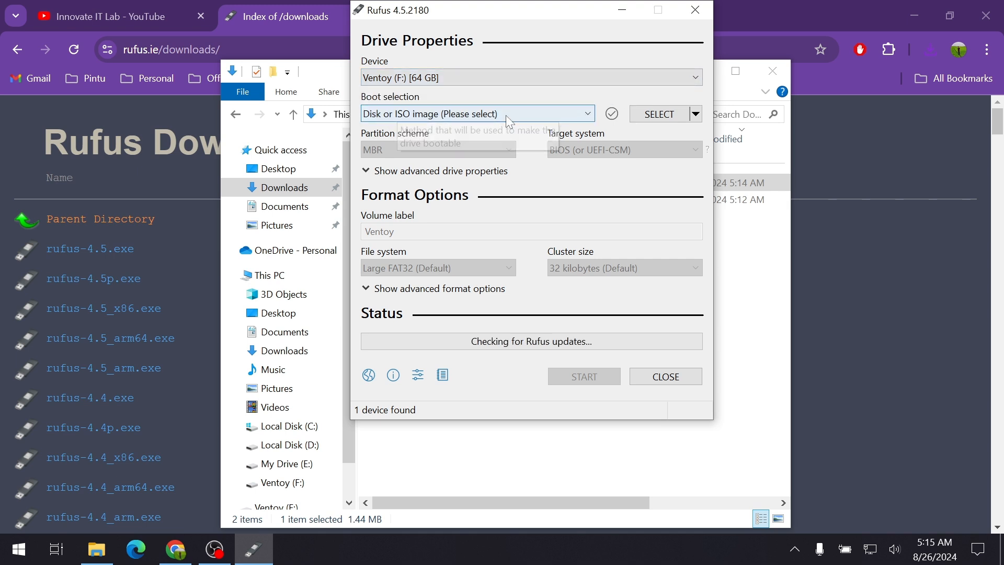
click(660, 122)
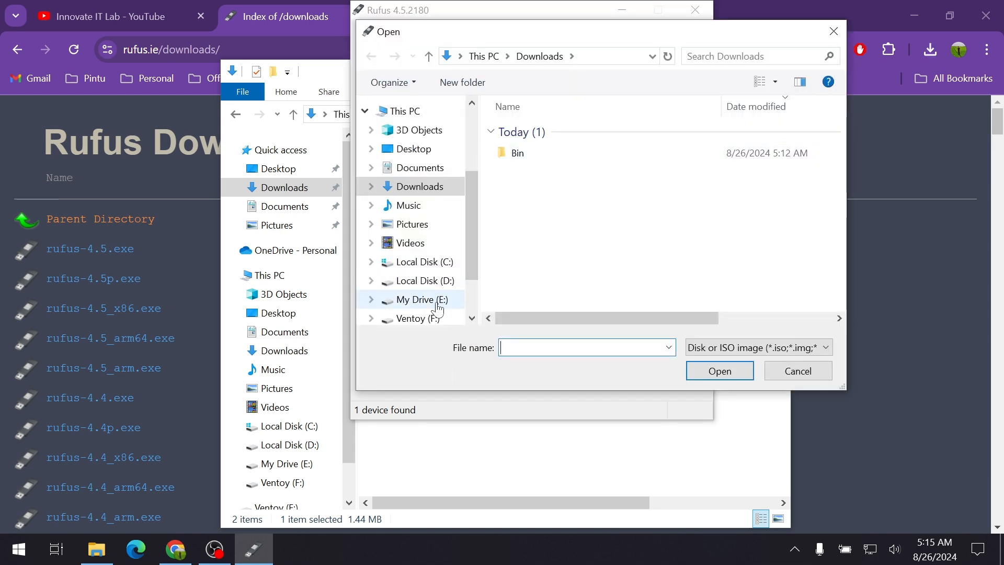
scroll(438, 311, down, 1)
click(422, 274)
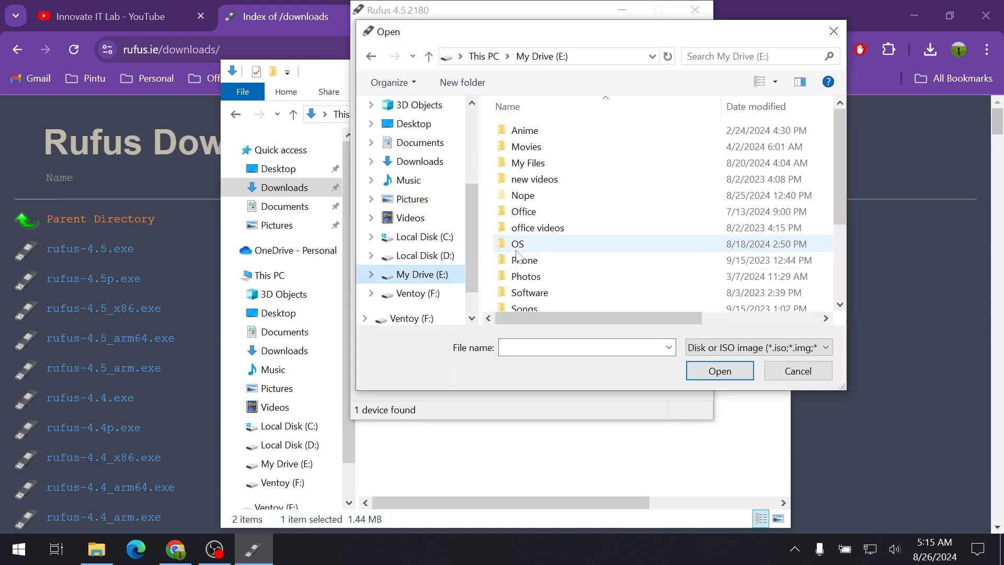
double_click(533, 244)
scroll(637, 272, down, 10)
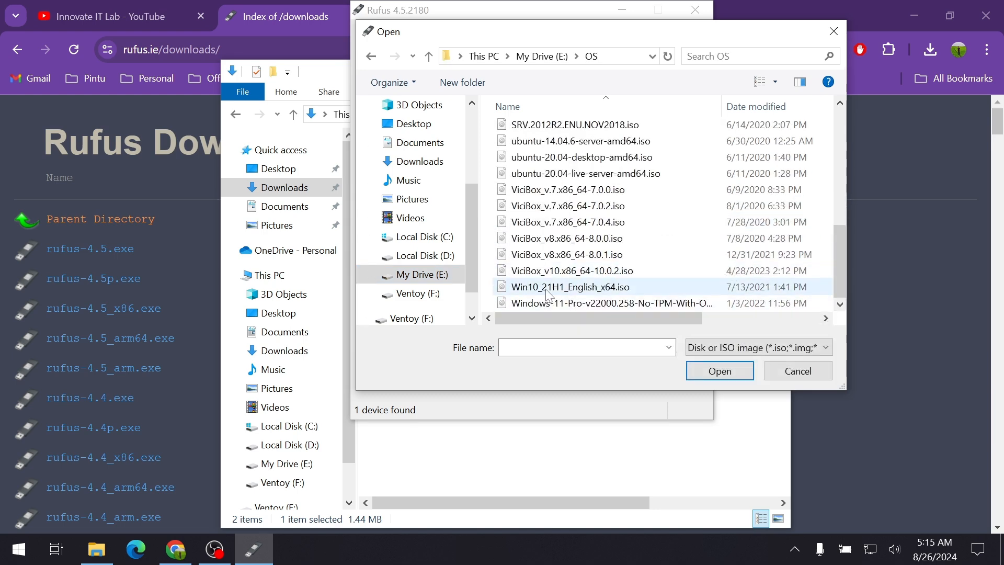
click(570, 293)
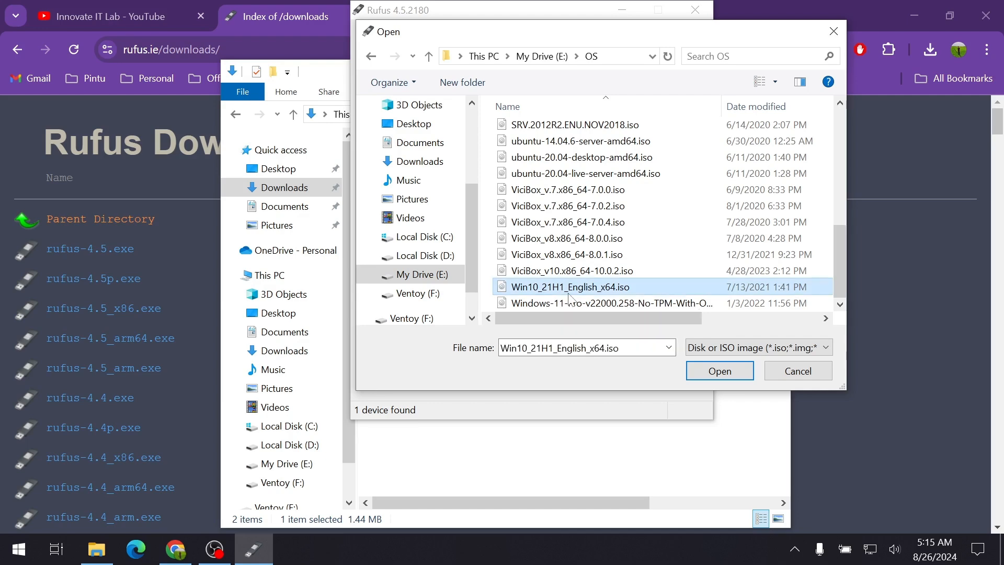
click(719, 371)
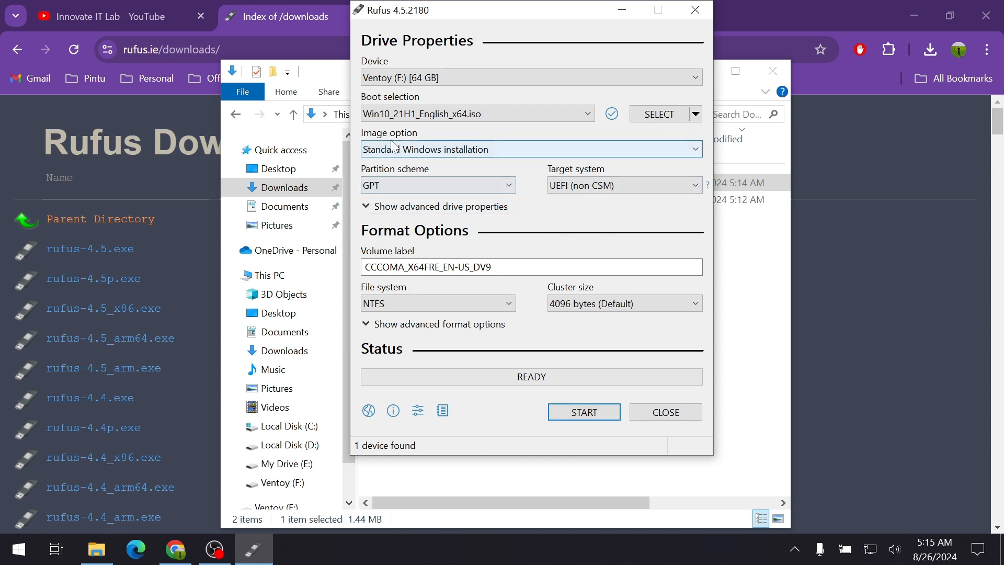
Review the available choices for the image option, partition scheme and target system, keeping the current selections
click(413, 151)
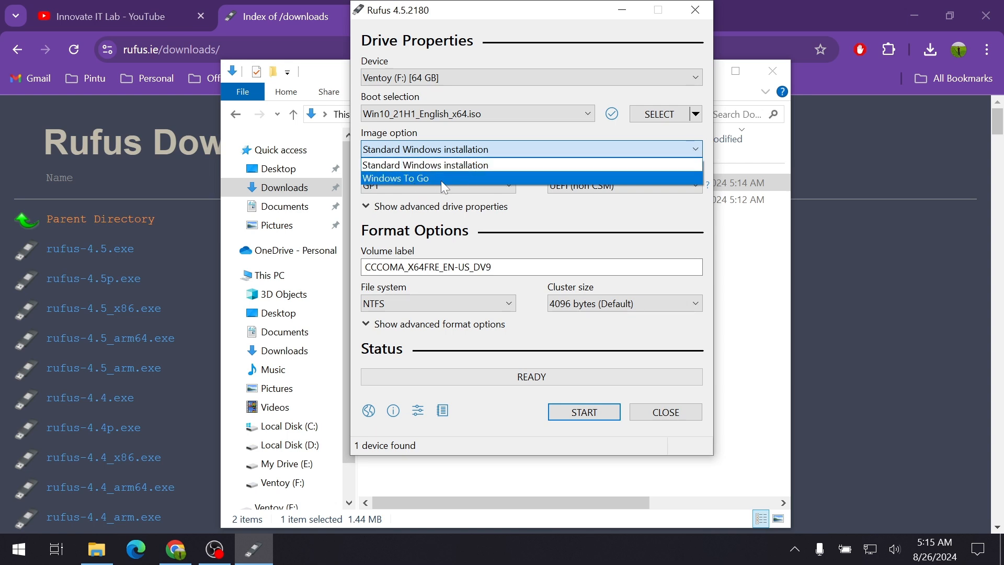
click(580, 211)
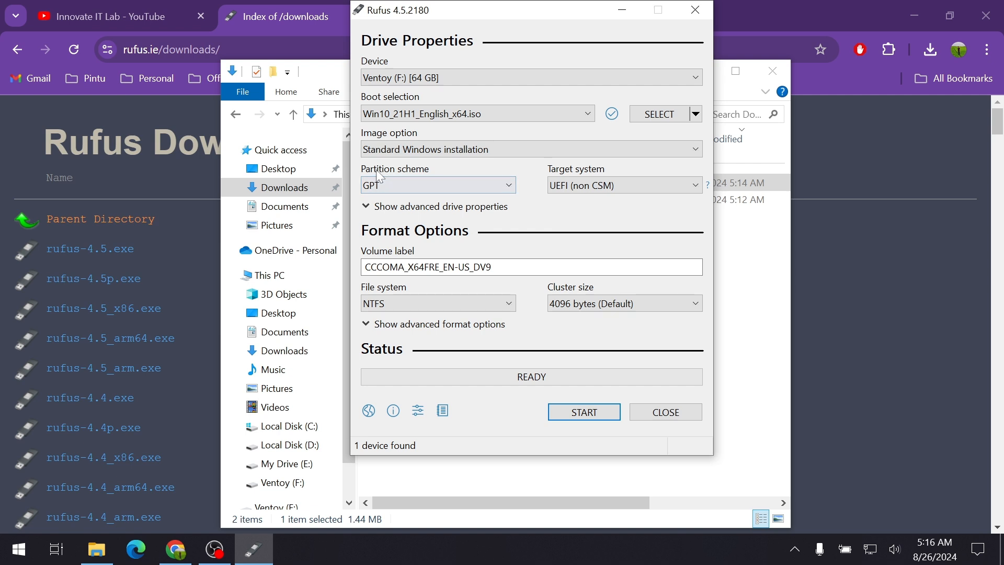
click(420, 184)
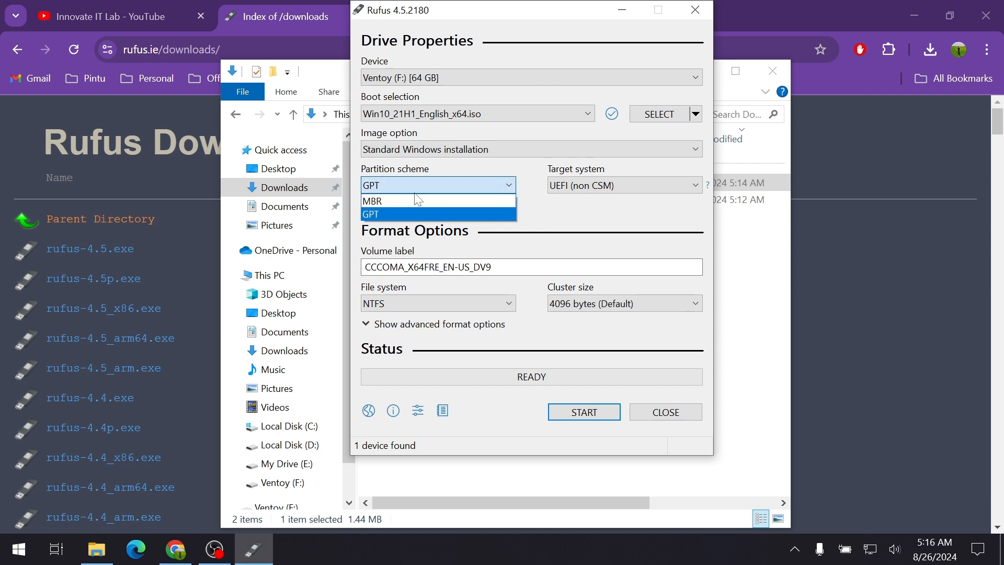
click(596, 229)
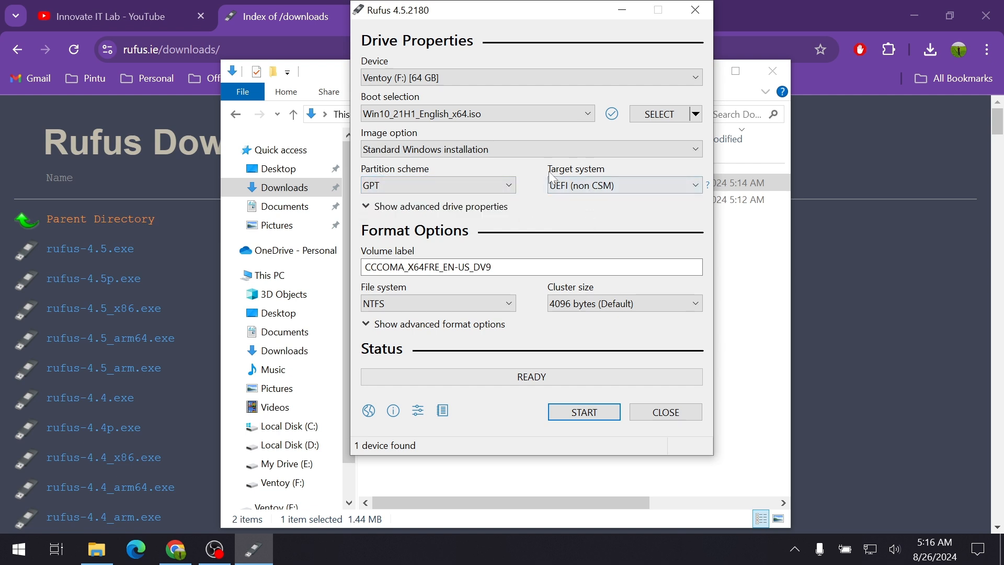
click(597, 187)
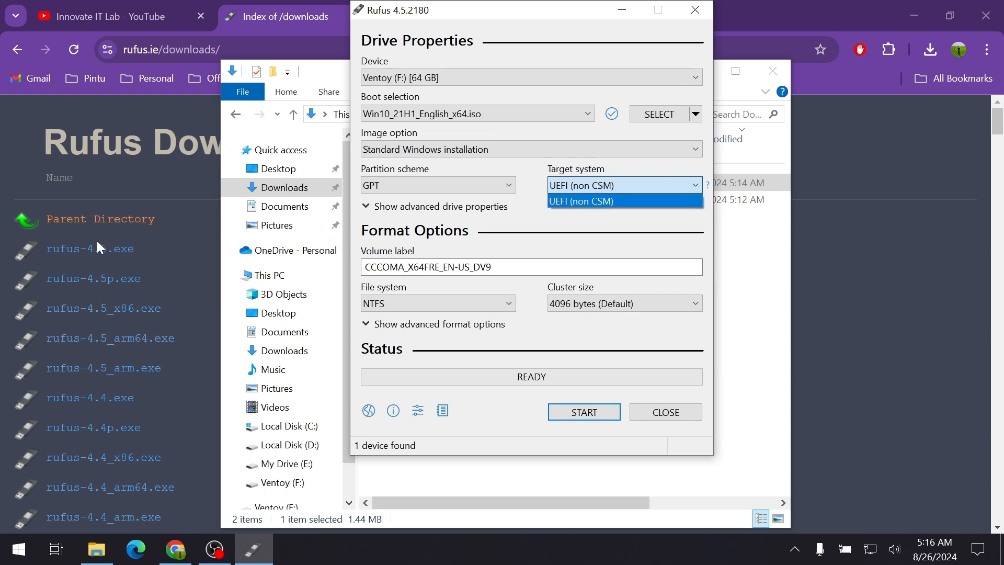
click(586, 230)
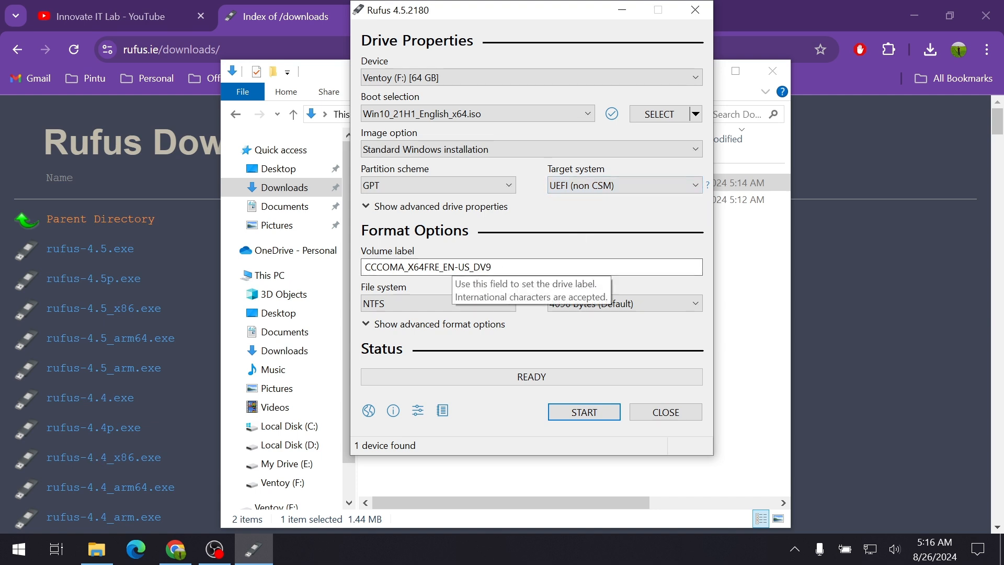
Check the USB drive's name in This PC and set the volume label to Windows 10
drag(499, 267, 359, 267)
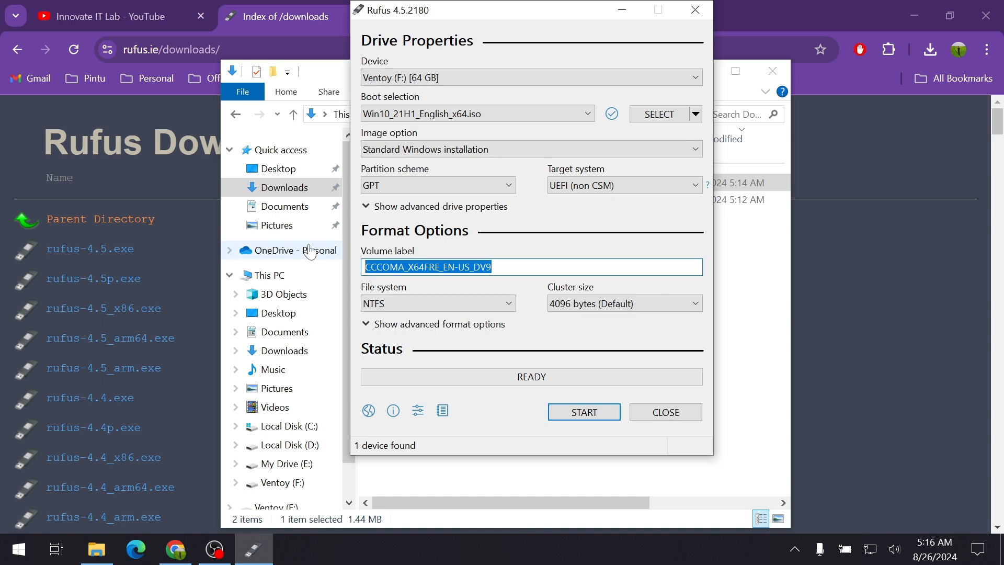
click(103, 555)
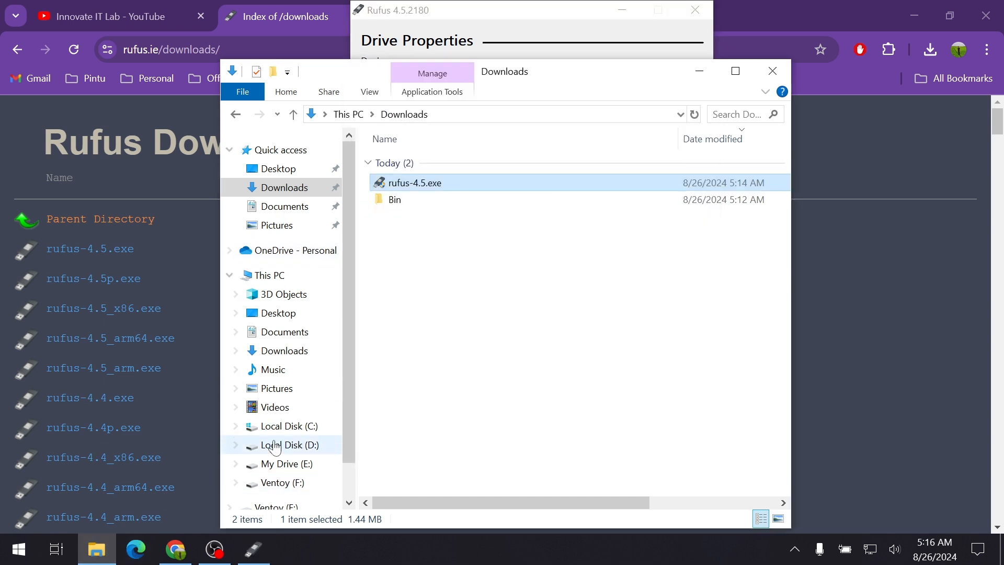
click(307, 279)
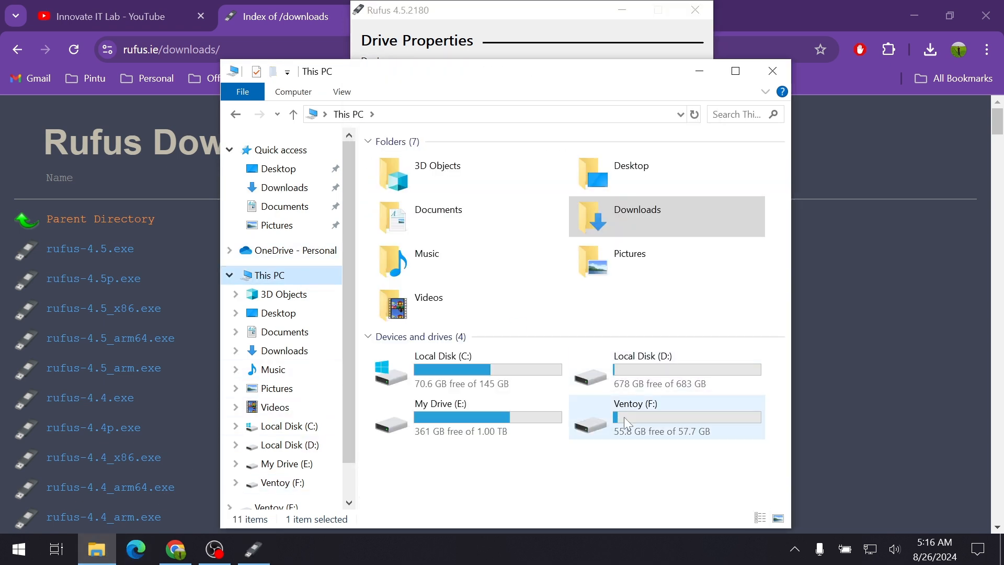
click(699, 71)
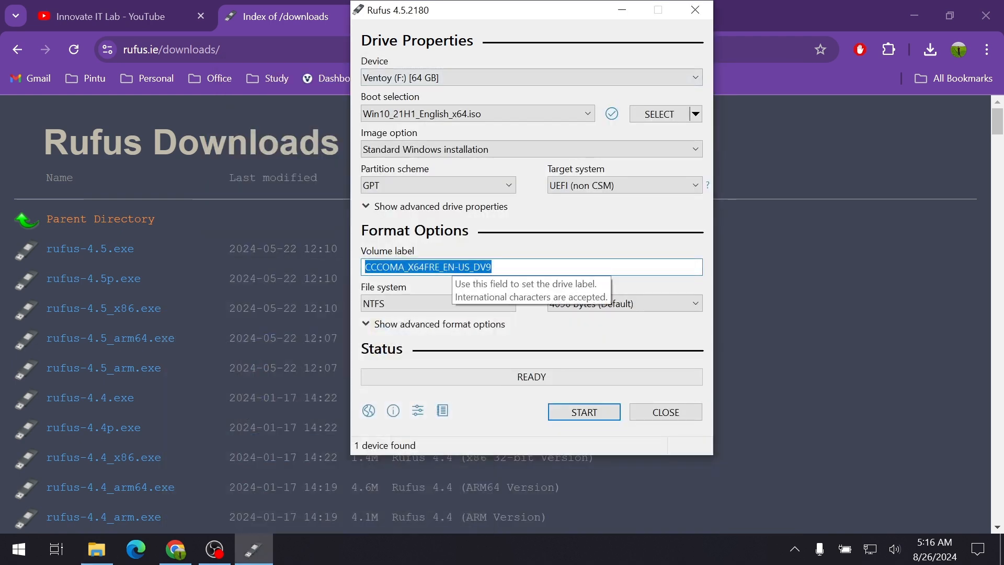
text(Windo)
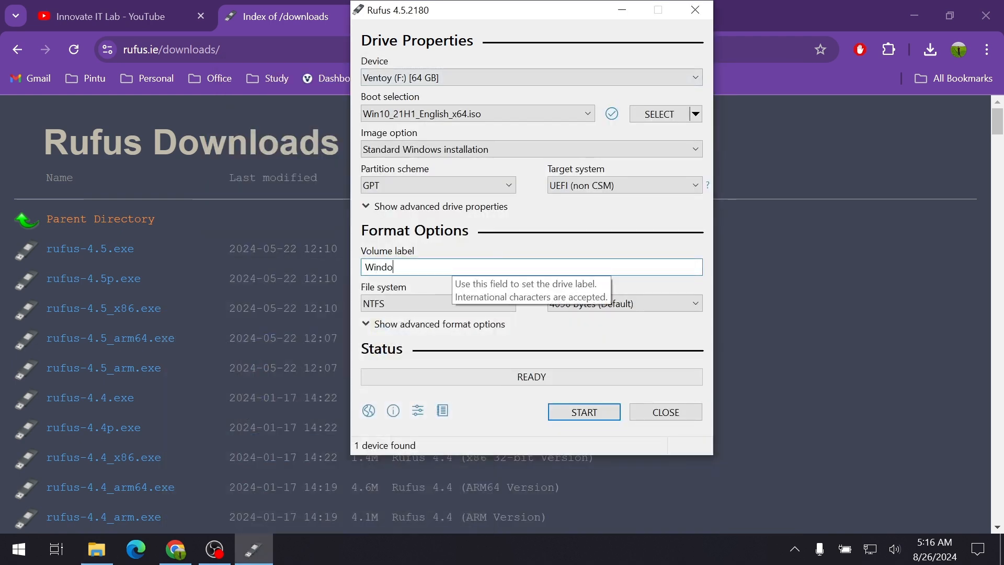
key(BackSpace)
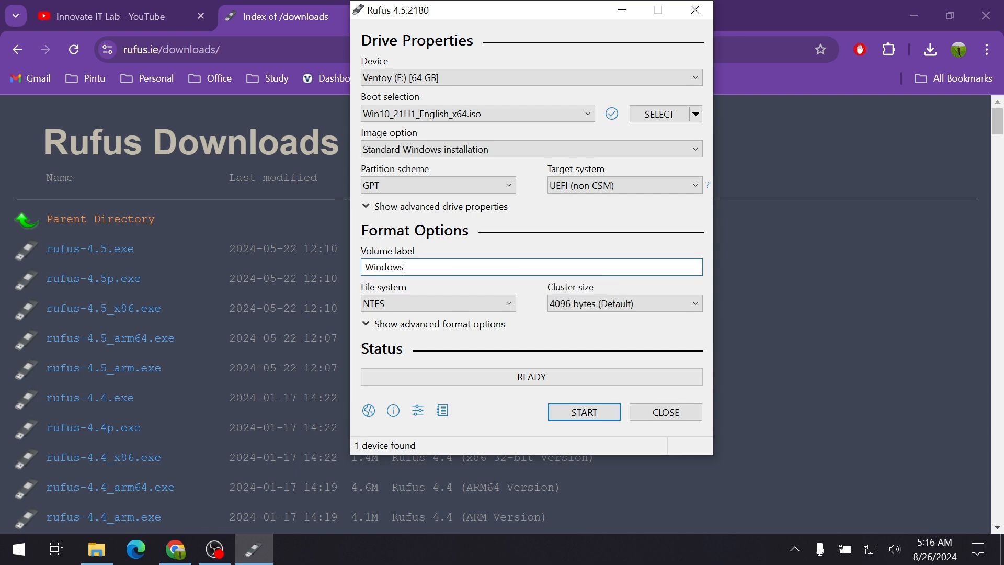
text(ows 10)
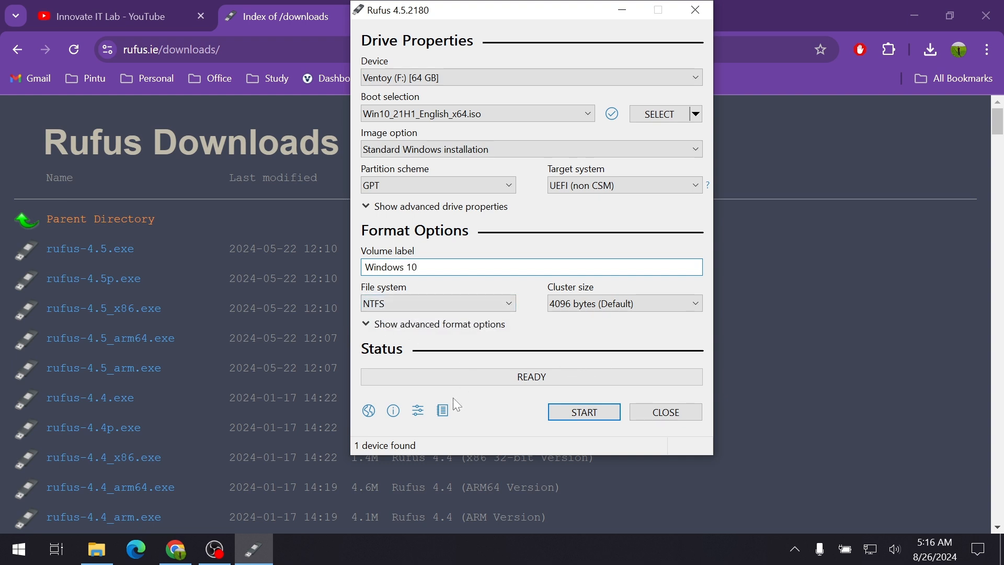
Start writing the USB drive without any Windows installation customizations, accepting the erasure of all its data and partitions
click(580, 415)
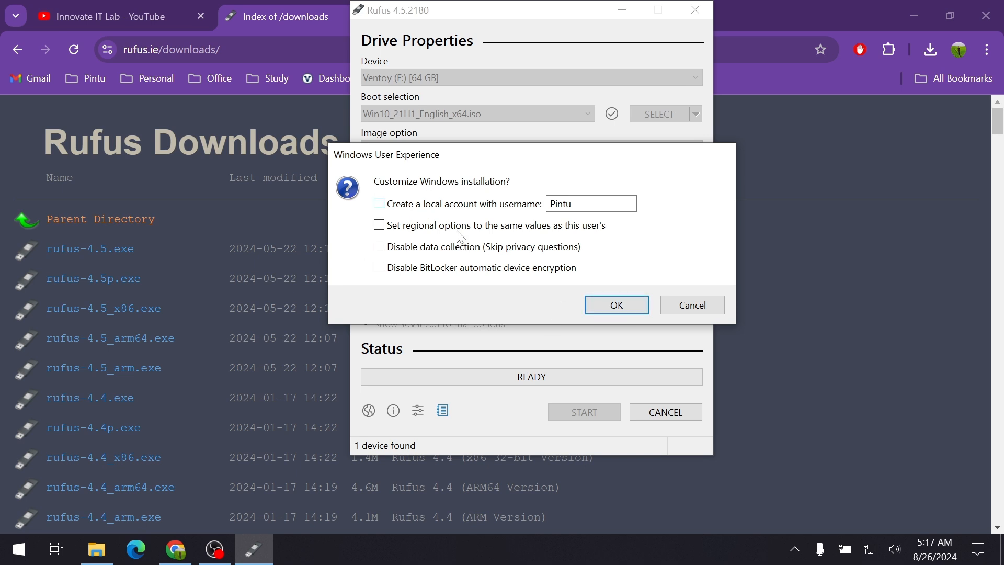
click(623, 304)
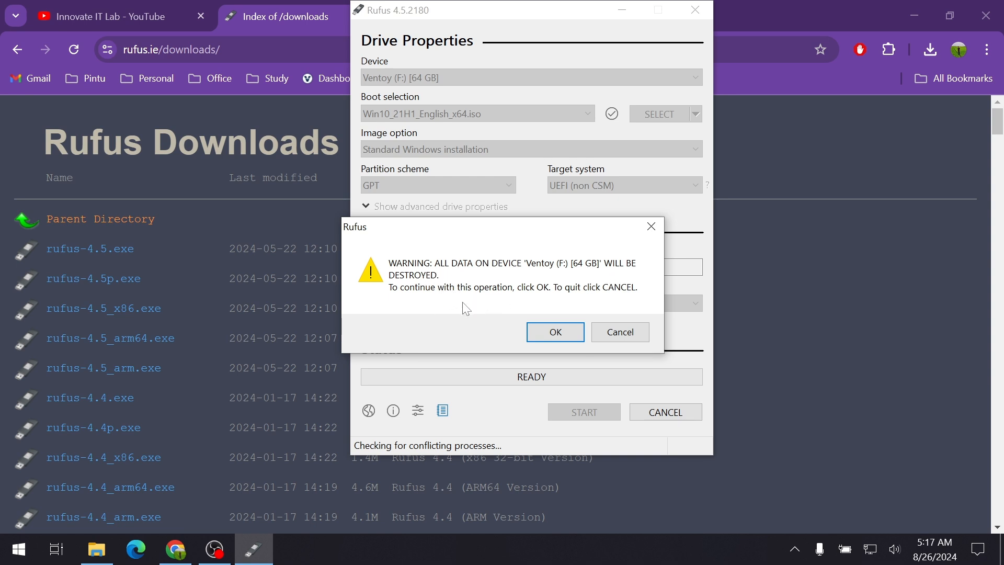
click(556, 338)
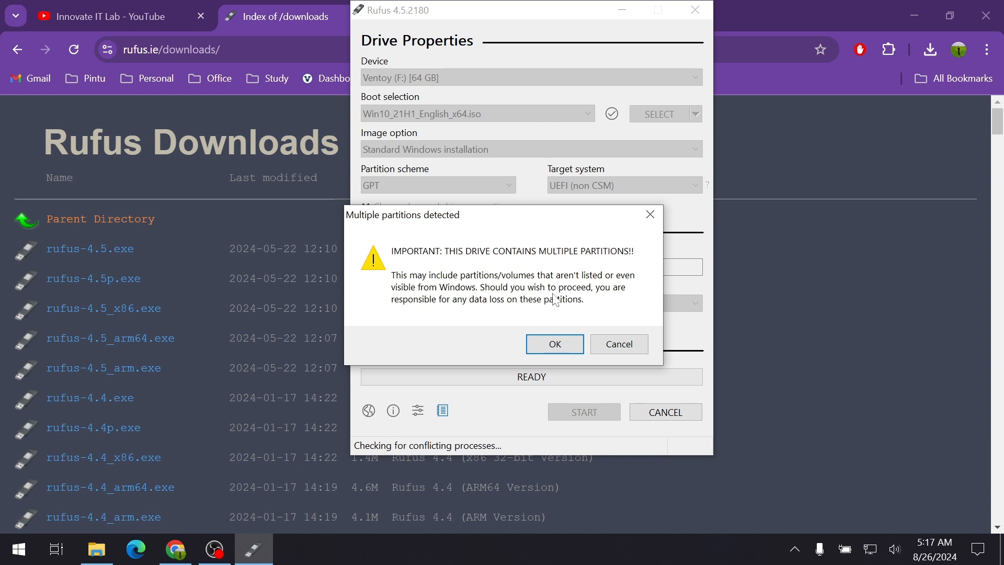
click(548, 343)
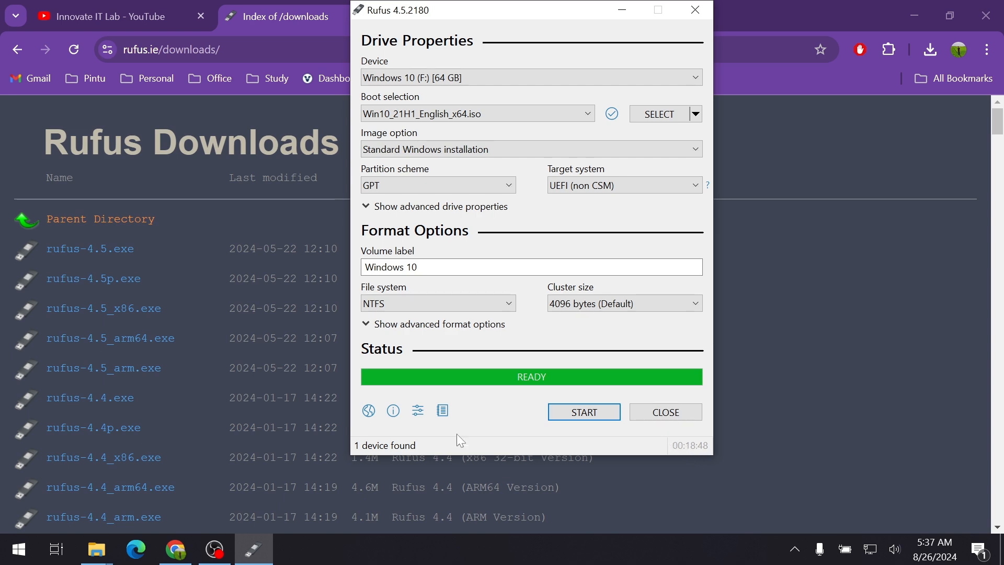
Switch to File Explorer and open the Windows 10 (F:) drive from This PC to inspect its files
click(96, 549)
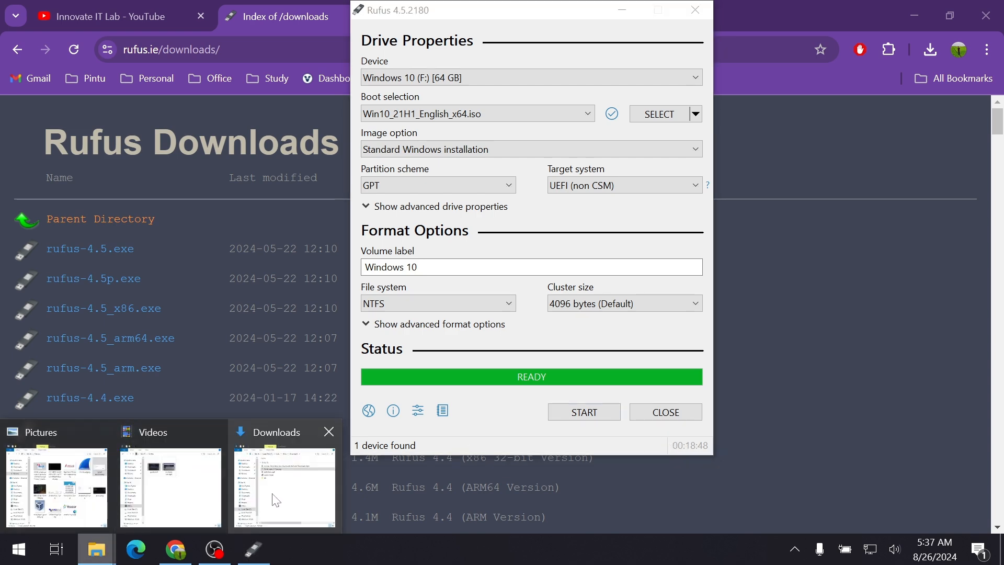
click(275, 501)
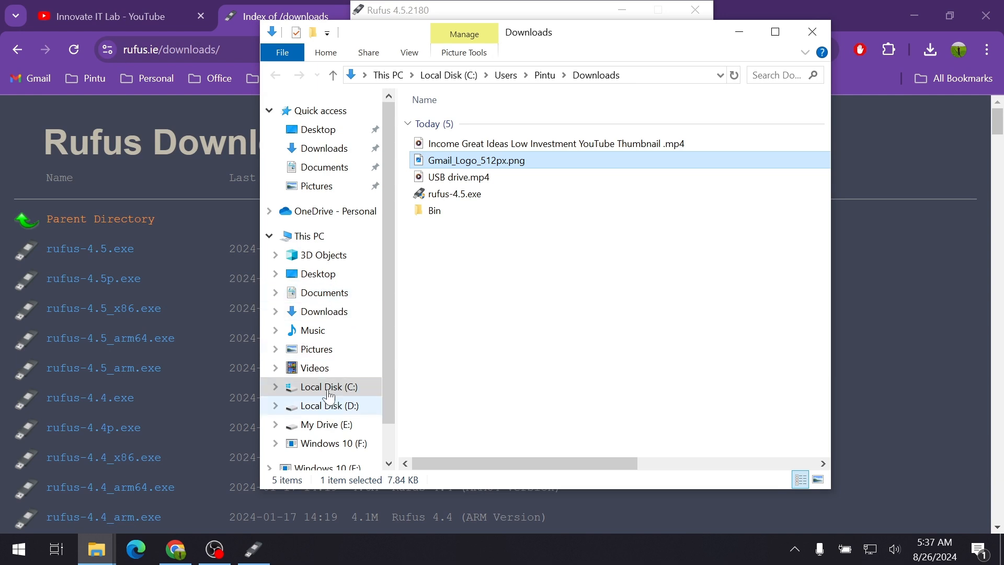
click(308, 235)
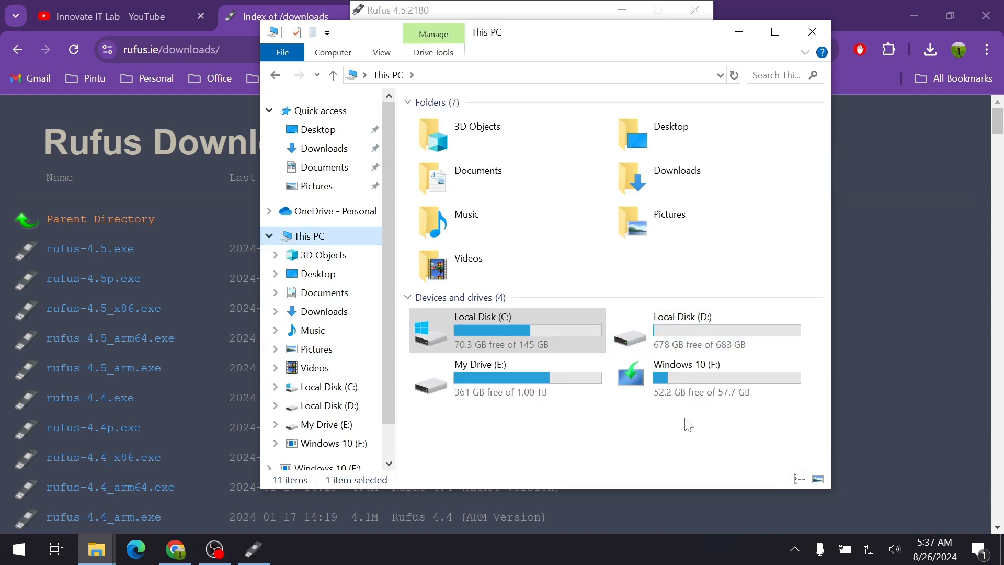
double_click(665, 366)
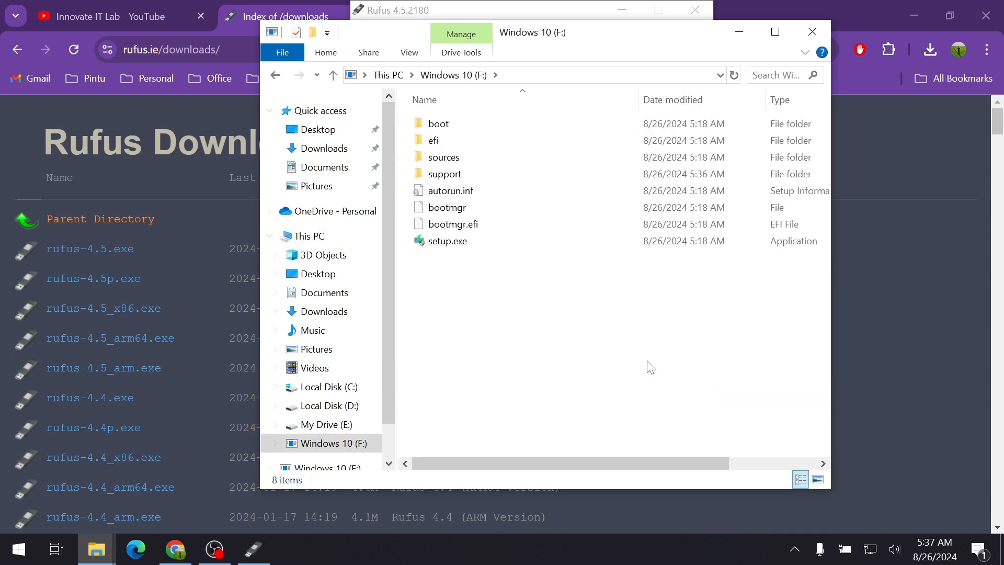